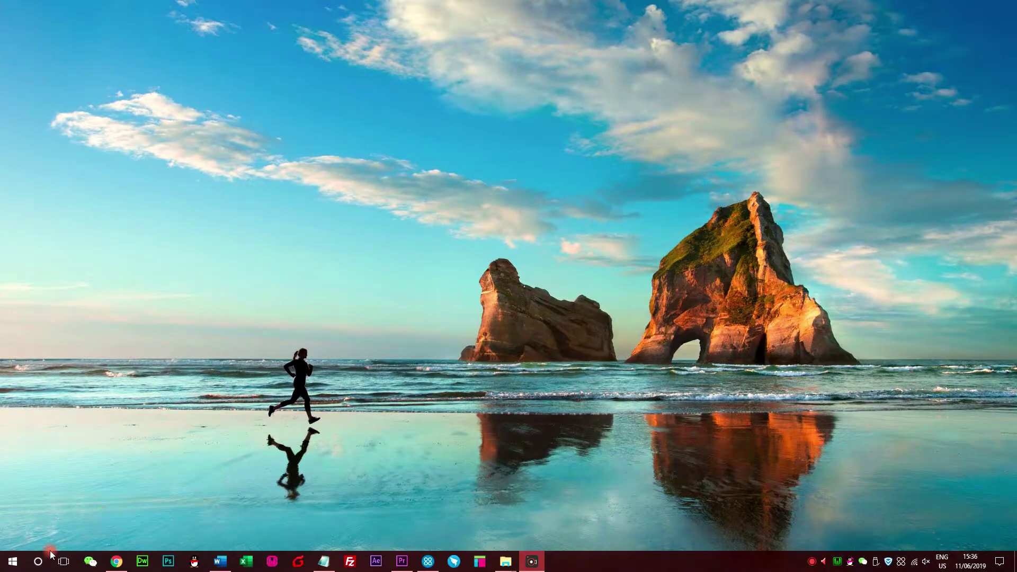
Search for diskmgmt.msc and launch Disk Management
{"action": "left_click", "coordinate": [37, 561]}
{"action": "left_click", "coordinate": [67, 541]}
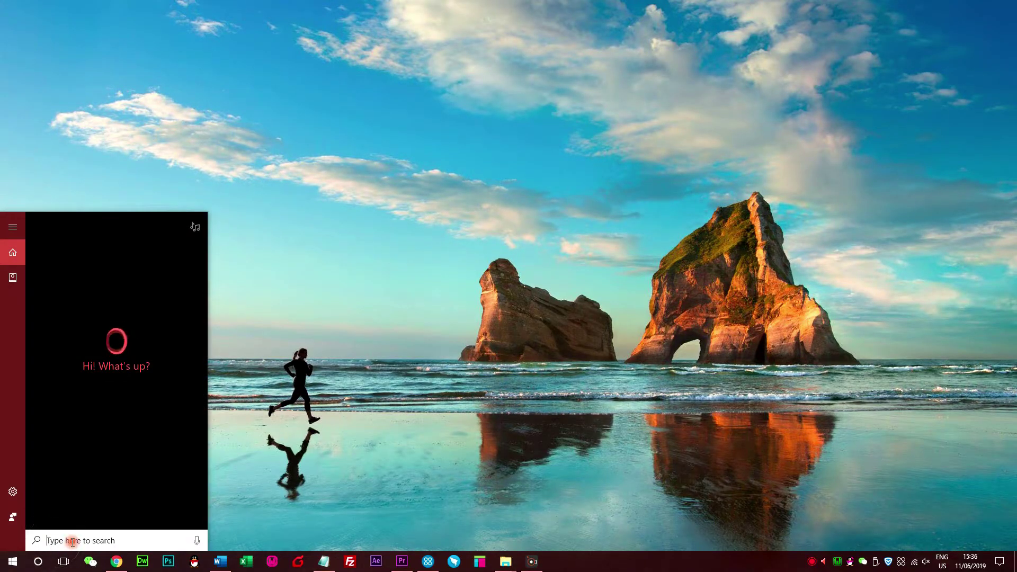
{"action": "type", "text": "diskmgmt.msc"}
{"action": "left_click", "coordinate": [78, 269]}
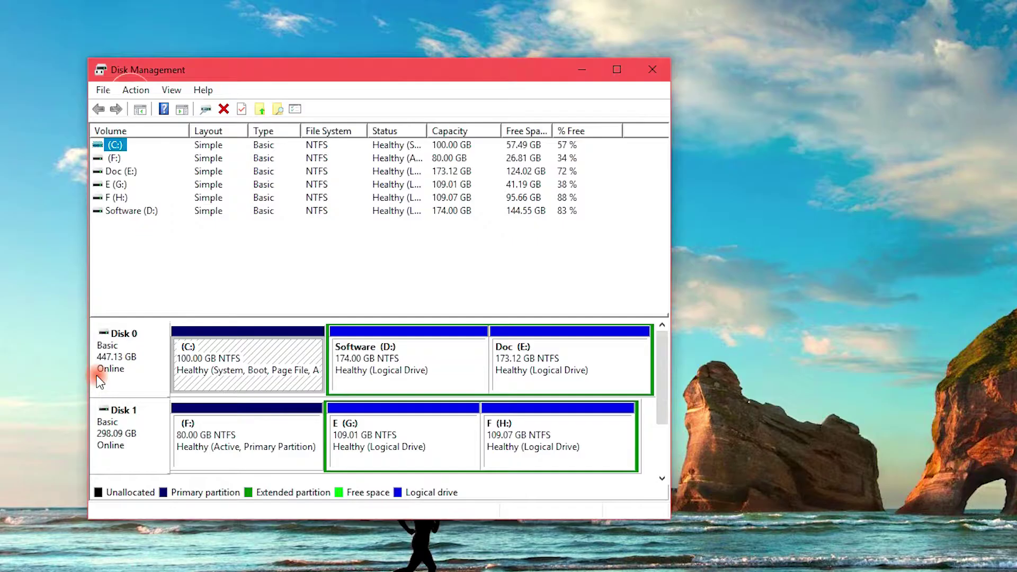
Bring up Action > Attach VHD, cancel the file browser and leave the location empty
{"action": "key", "text": "alt+a"}
{"action": "key", "text": "Down"}
{"action": "key", "text": "Down"}
{"action": "key", "text": "Down"}
{"action": "key", "text": "Return"}
{"action": "key", "text": "alt+b"}
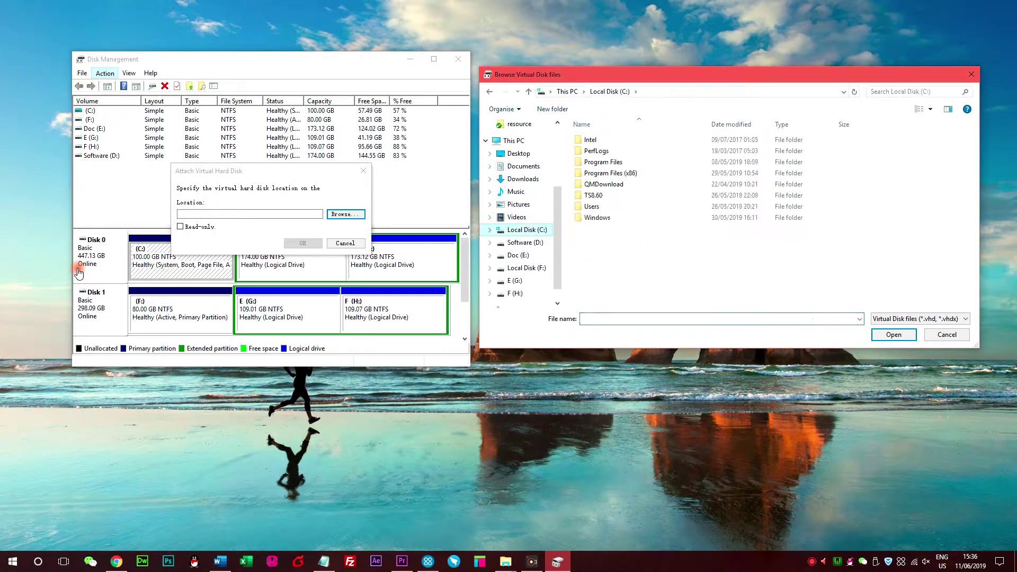
{"action": "key", "text": "Down"}
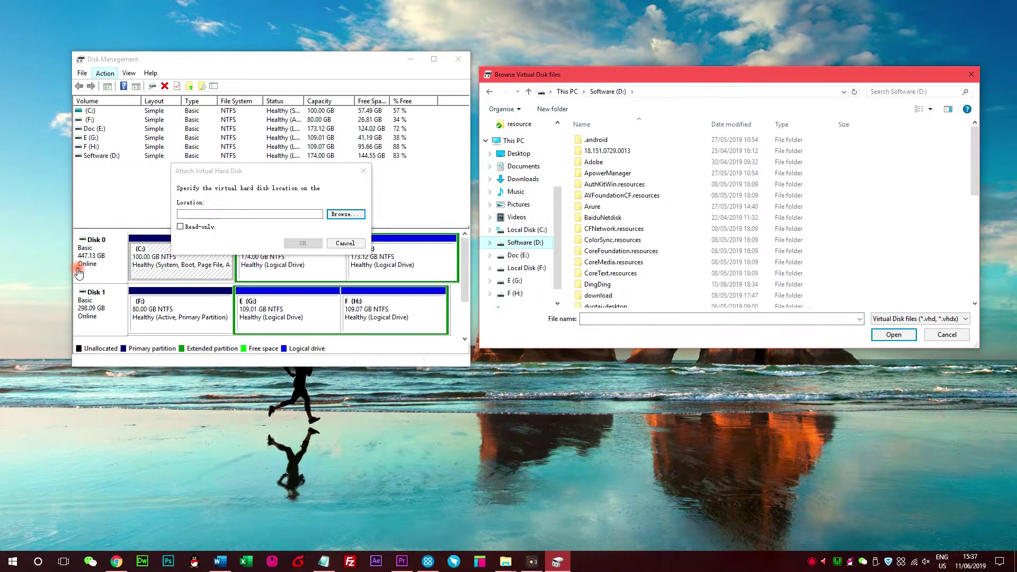
{"action": "key", "text": "Escape"}
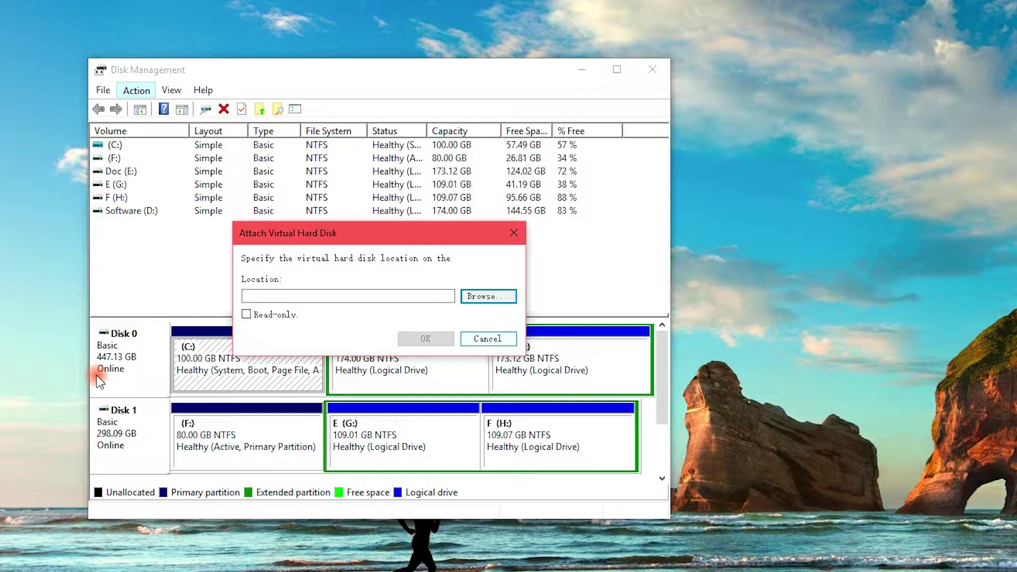
Dismiss Attach VHD, leave the F (H:) drive letter unchanged, and explore F (H:) in File Explorer
{"action": "key", "text": "Escape"}
{"action": "key", "text": "Down"}
{"action": "key", "text": "Down"}
{"action": "key", "text": "Down"}
{"action": "key", "text": "Down"}
{"action": "key", "text": "shift+F10"}
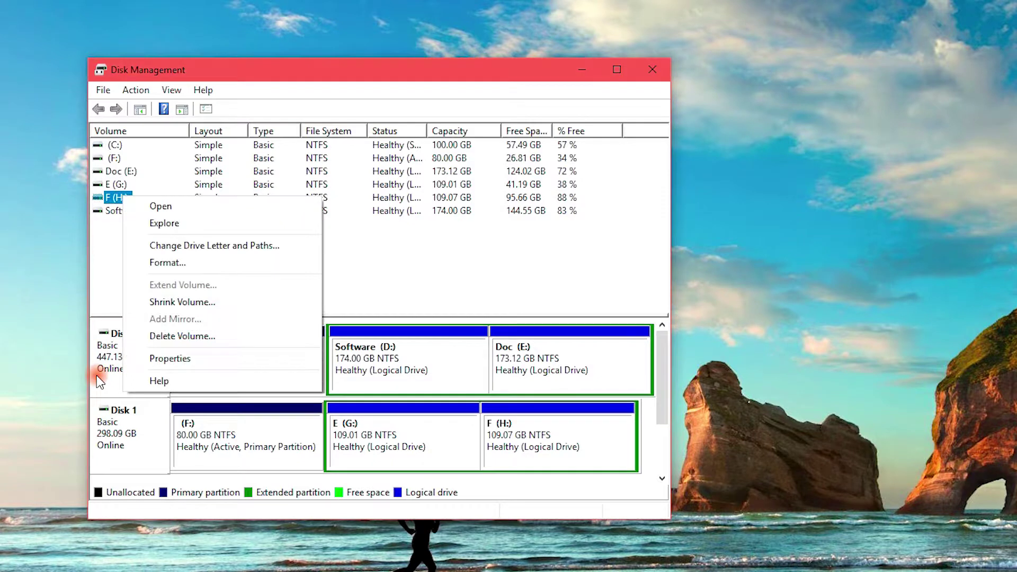
{"action": "key", "text": "Down"}
{"action": "key", "text": "Down"}
{"action": "key", "text": "Down"}
{"action": "key", "text": "Return"}
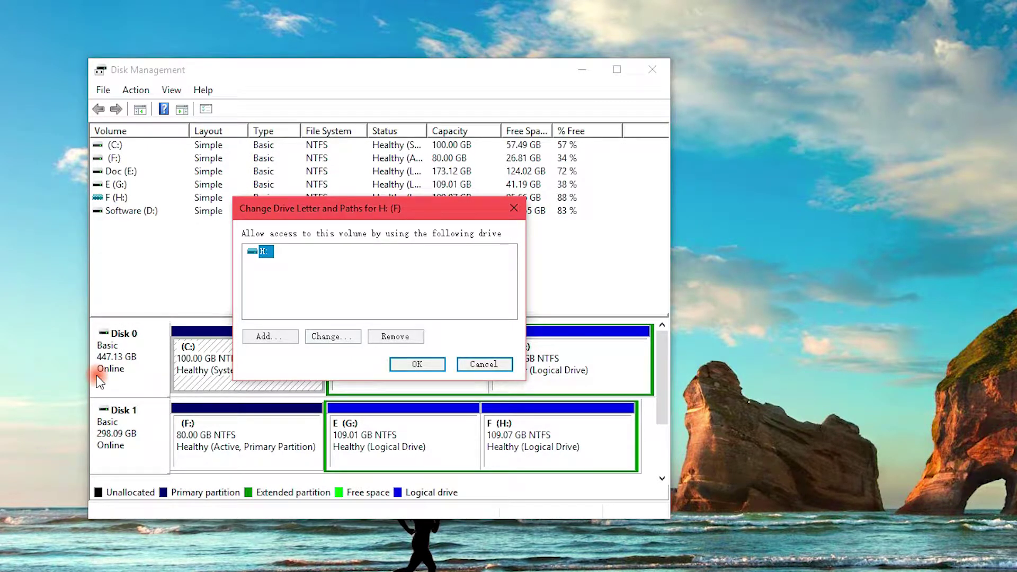
{"action": "key", "text": "Escape"}
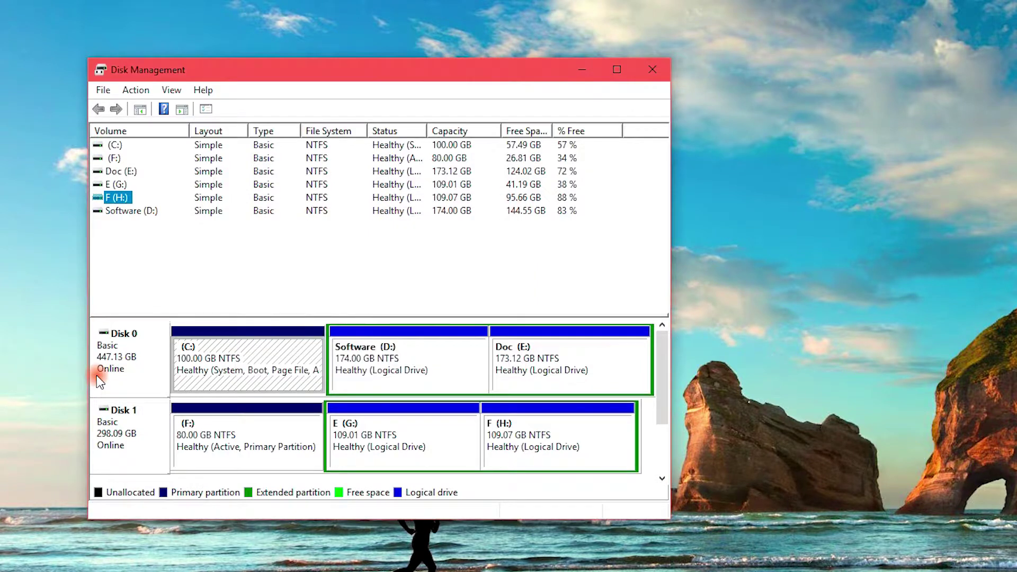
{"action": "key", "text": "shift+F10"}
{"action": "key", "text": "Return"}
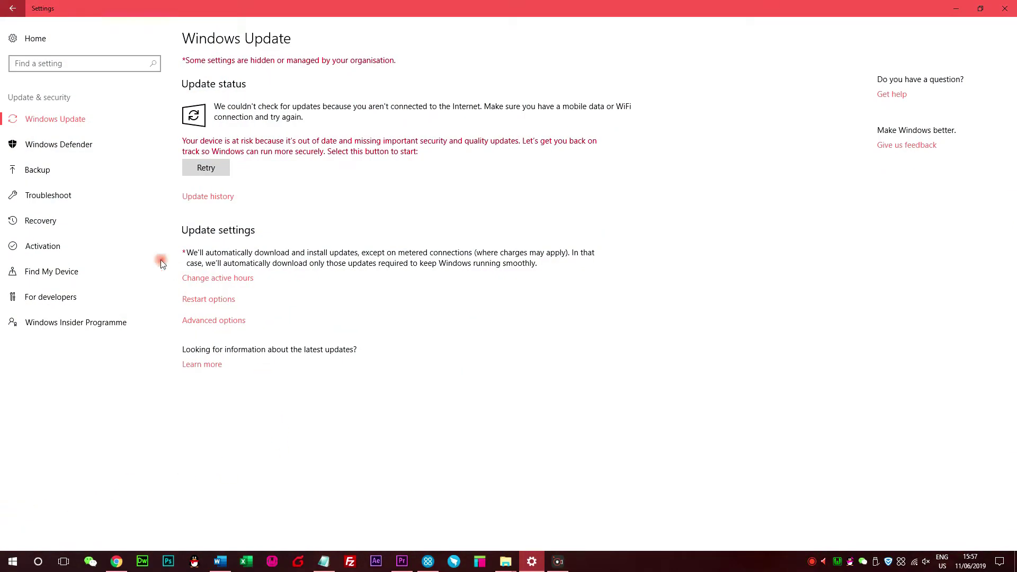
Go to the Recovery page under Update & security settings
{"action": "left_click", "coordinate": [60, 221]}
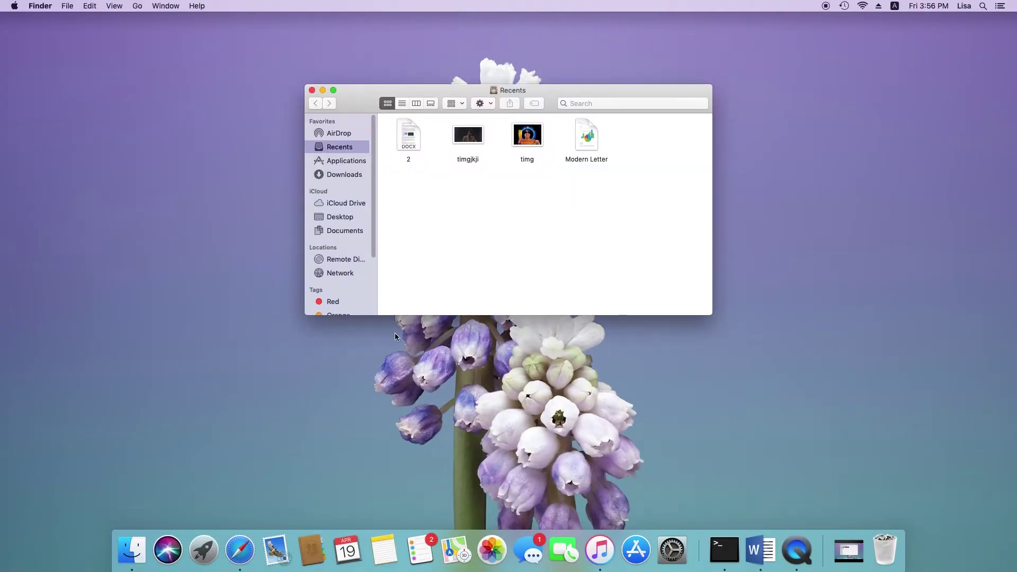
Go to the Applications folder and start Time Machine from further down the list
{"action": "left_click", "coordinate": [355, 162]}
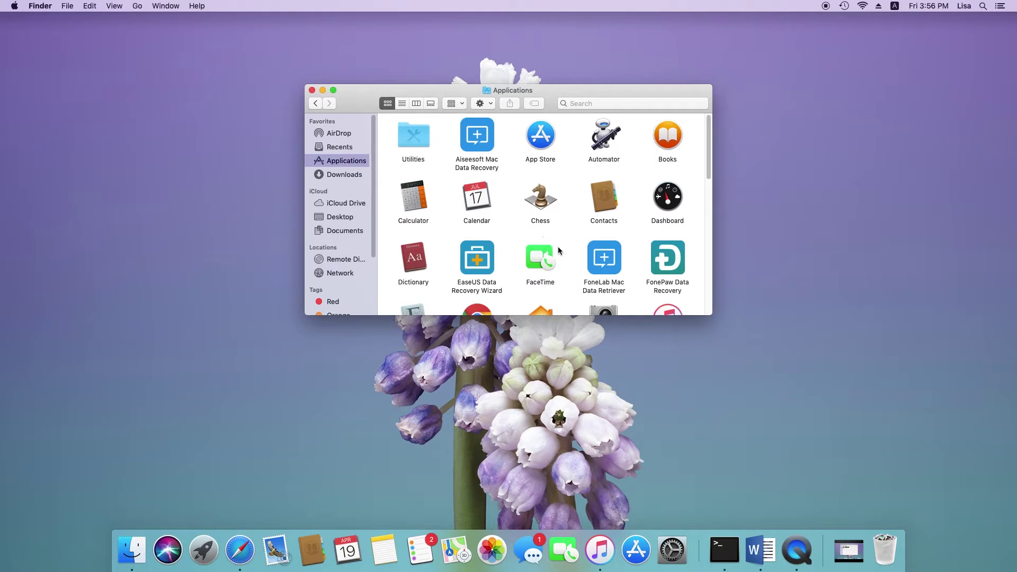
{"action": "scroll", "coordinate": [561, 246], "scroll_direction": "down", "scroll_amount": 5}
{"action": "scroll", "coordinate": [560, 245], "scroll_direction": "down", "scroll_amount": 5}
{"action": "left_click", "coordinate": [543, 223]}
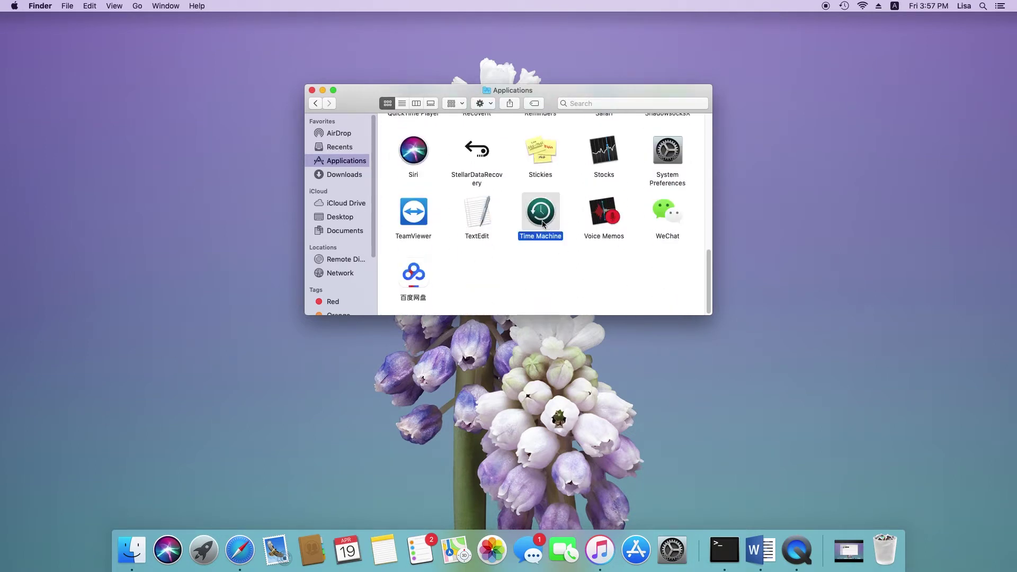
{"action": "double_click", "coordinate": [543, 224]}
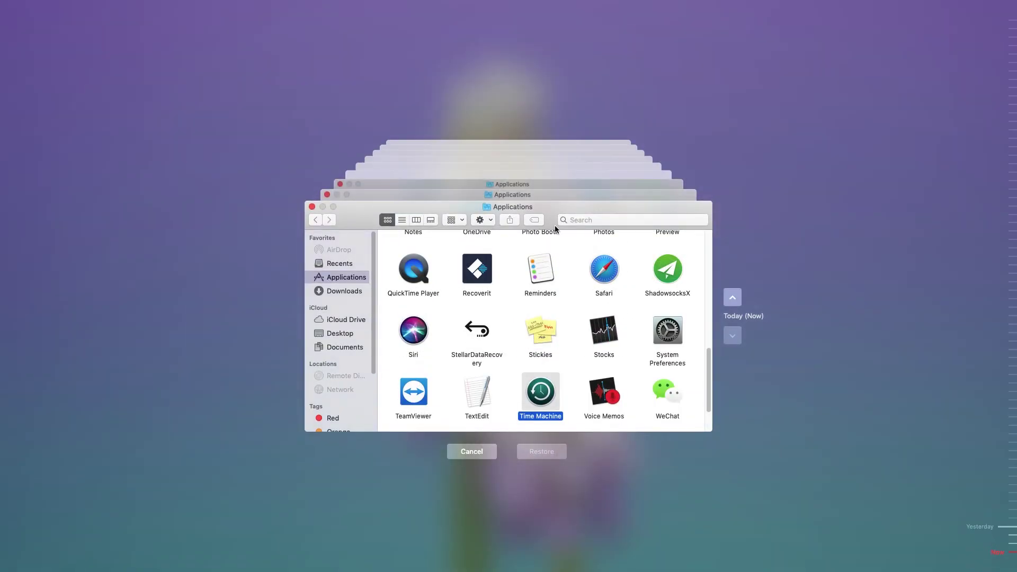
Step back to an earlier backup snapshot and bring up the context menu for timg in Recents
{"action": "left_click", "coordinate": [730, 298]}
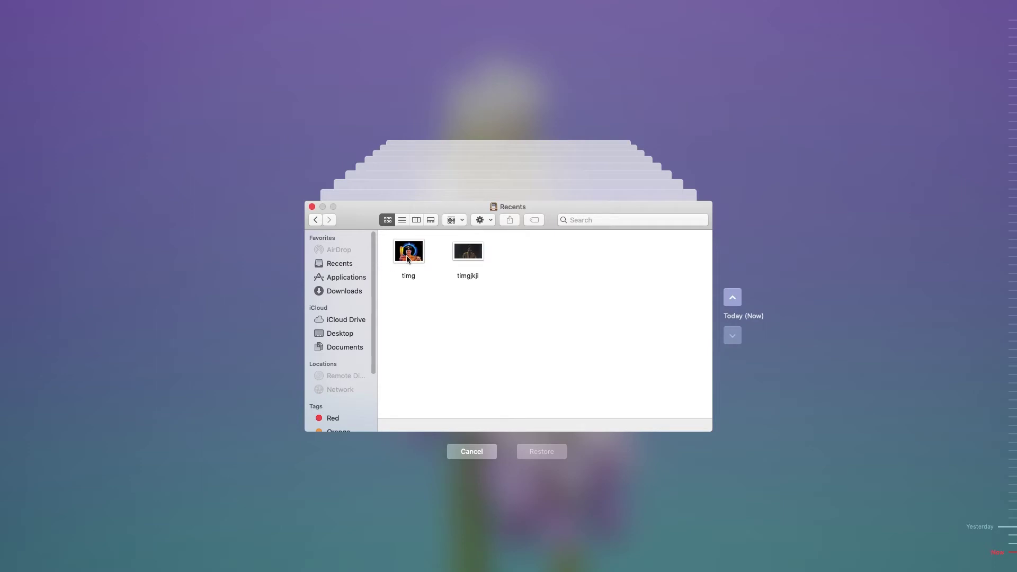
{"action": "left_click", "coordinate": [412, 255]}
{"action": "right_click", "coordinate": [411, 256]}
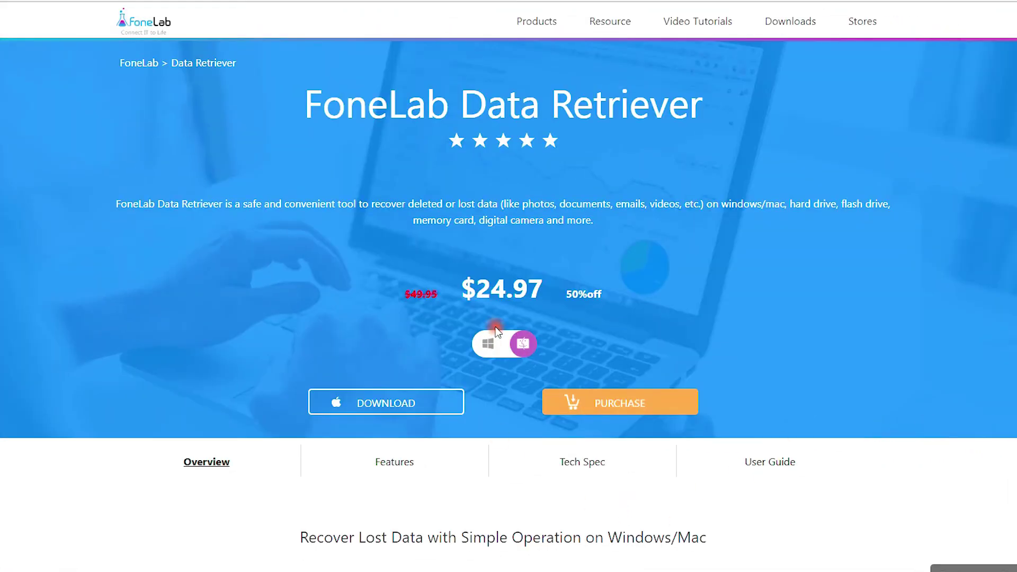
Switch the FoneLab download toggle to the Windows version
{"action": "left_click", "coordinate": [488, 343]}
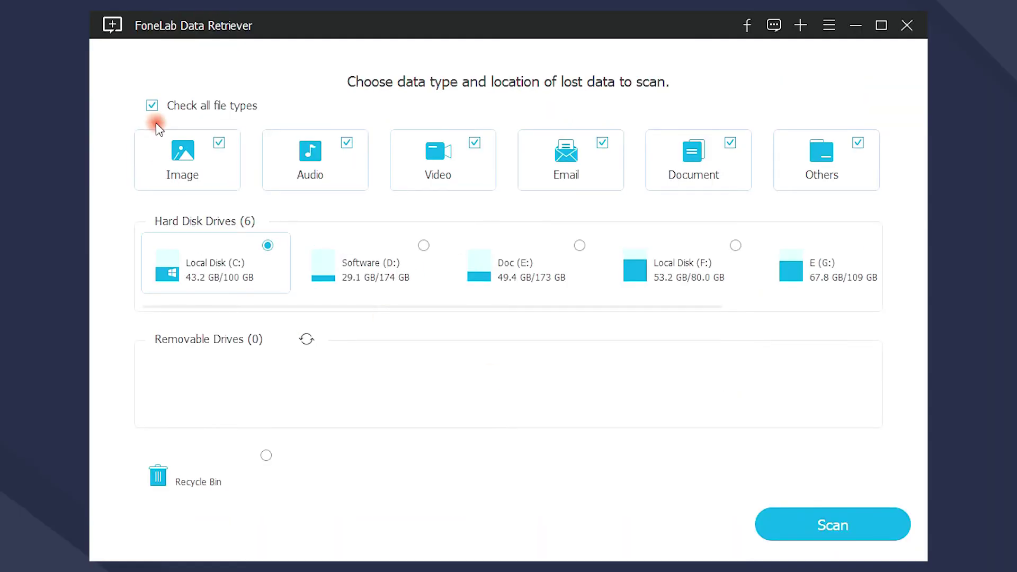
Uncheck all file types except Video and start scanning drive E:
{"action": "left_click", "coordinate": [153, 106]}
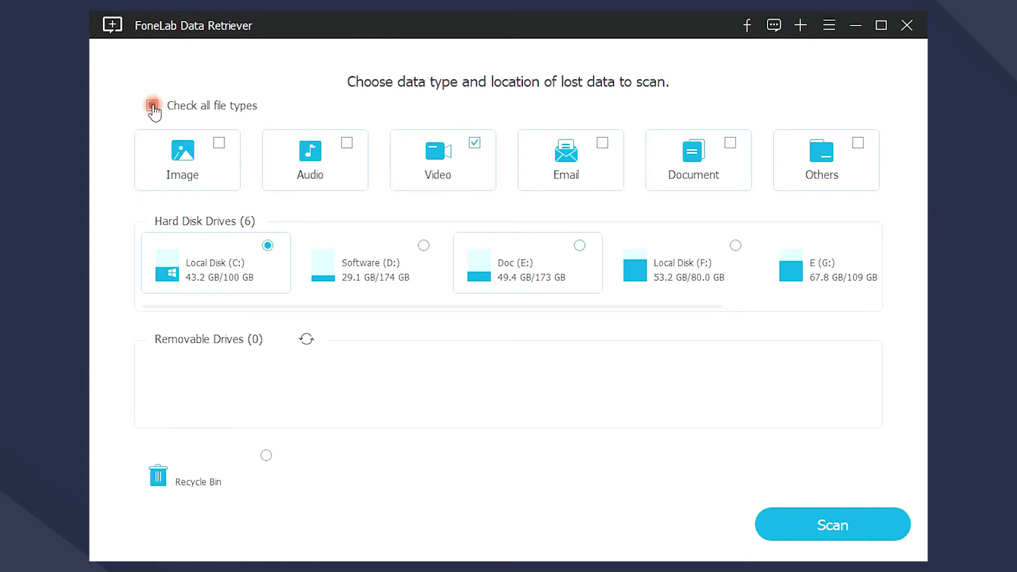
{"action": "key", "text": "Return"}
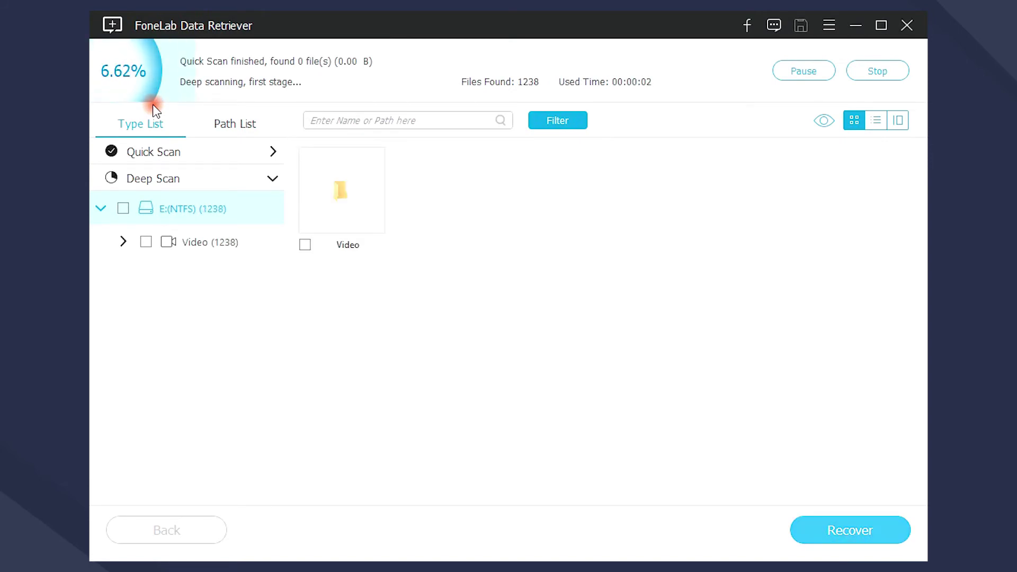
Apply the results filter, list Video > MOV, and tick three MOV files including Circle 9 Fast.mov
{"action": "key", "text": "Return"}
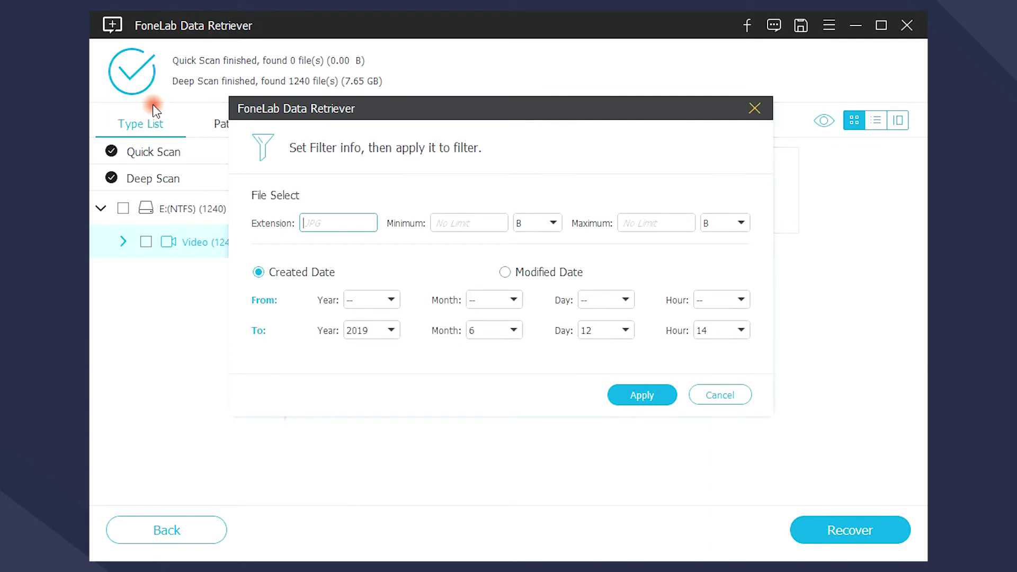
{"action": "key", "text": "Return"}
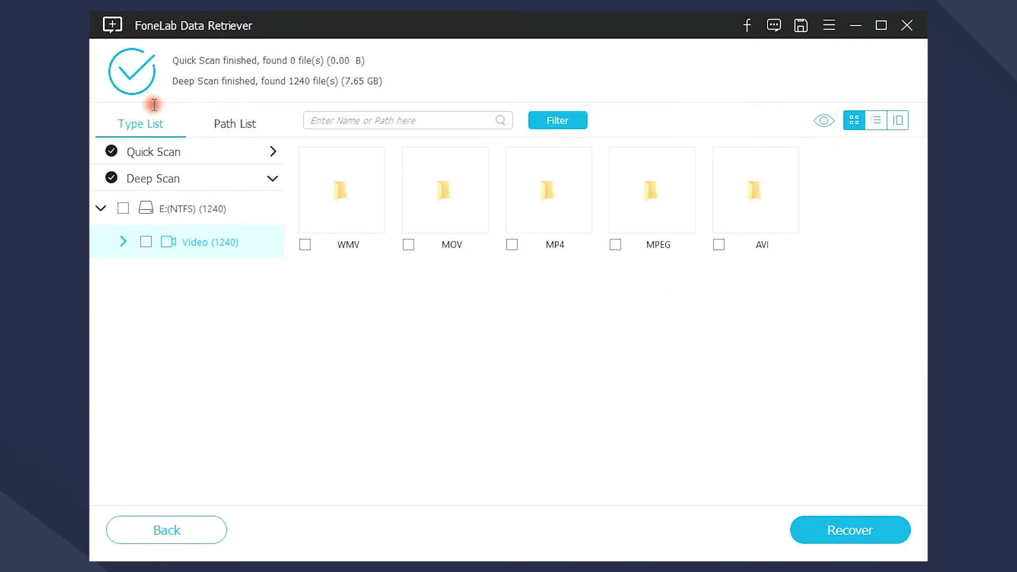
{"action": "key", "text": "Right"}
{"action": "key", "text": "Return"}
{"action": "key", "text": "space"}
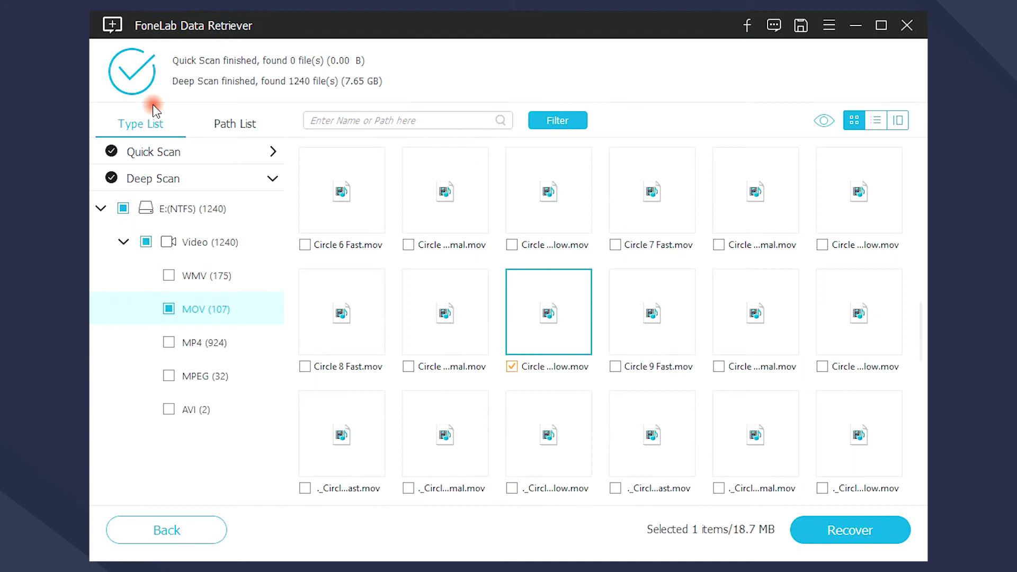
{"action": "key", "text": "Right"}
{"action": "key", "text": "space"}
{"action": "key", "text": "Right"}
{"action": "key", "text": "space"}
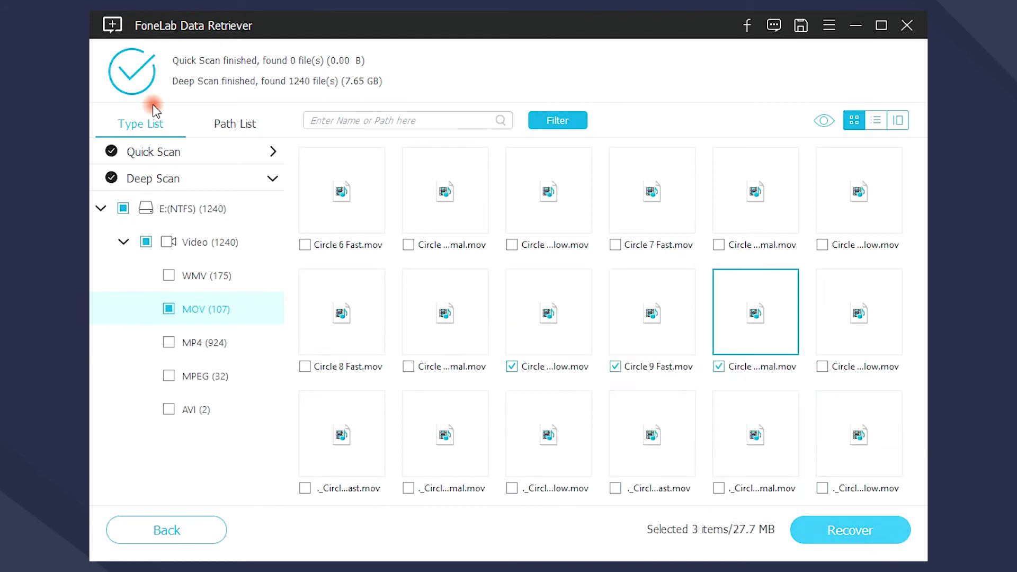